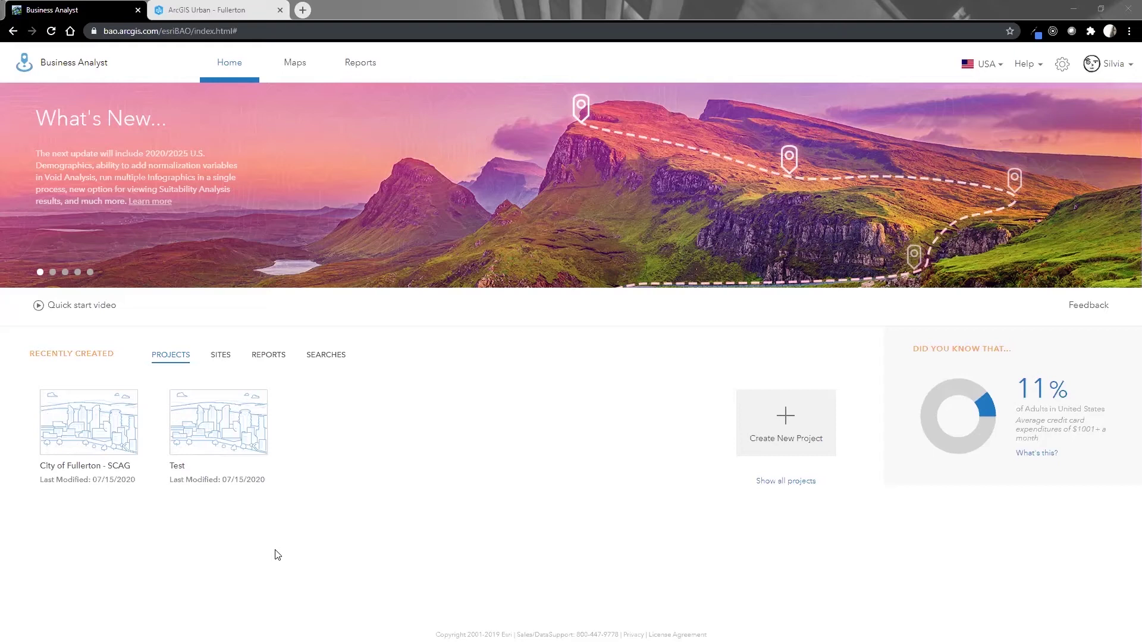
# - Go from the project's Maps view to the Reports page with its infographic, classic, comparison and build cards
pyautogui.click(295, 66)
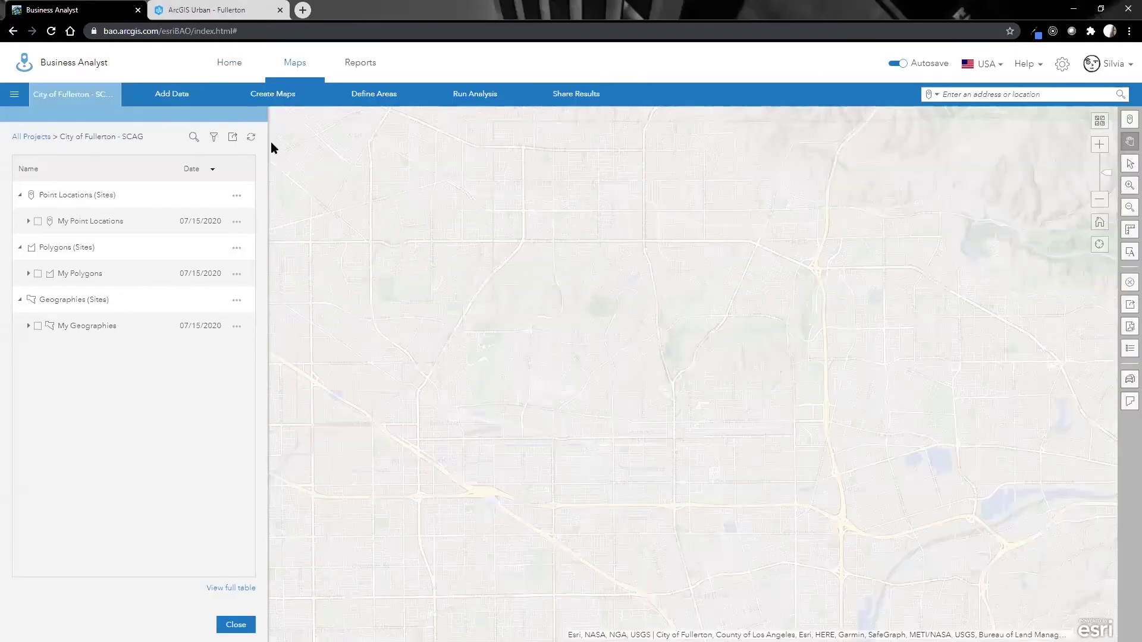
pyautogui.click(368, 66)
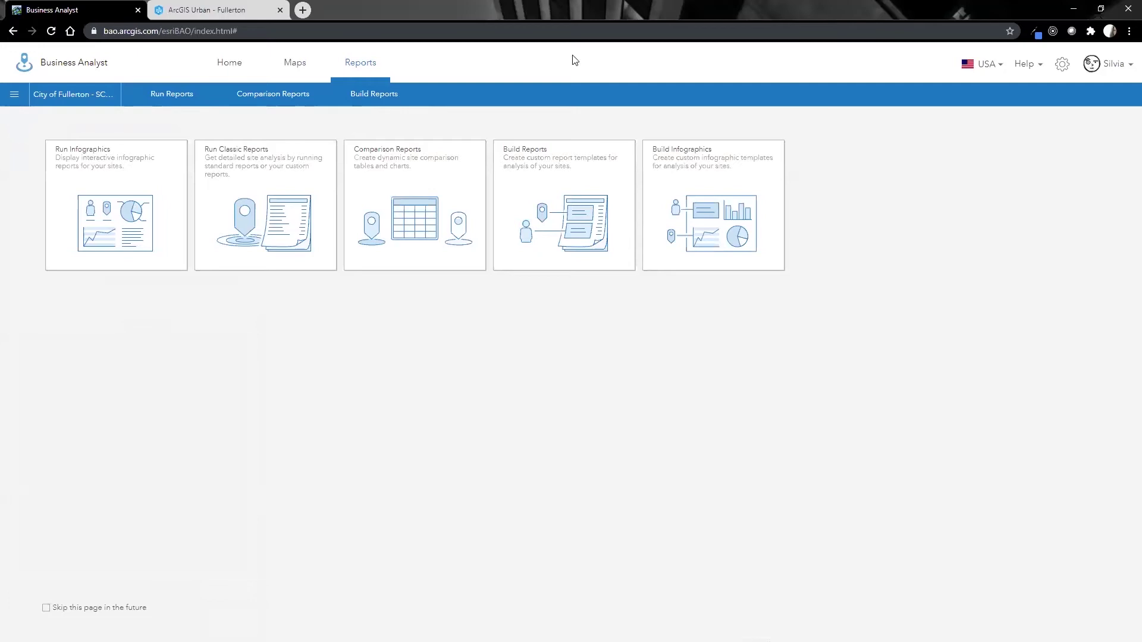
# - Review the Guided Tours from the account menu, then dismiss them to return to the map
pyautogui.click(1121, 69)
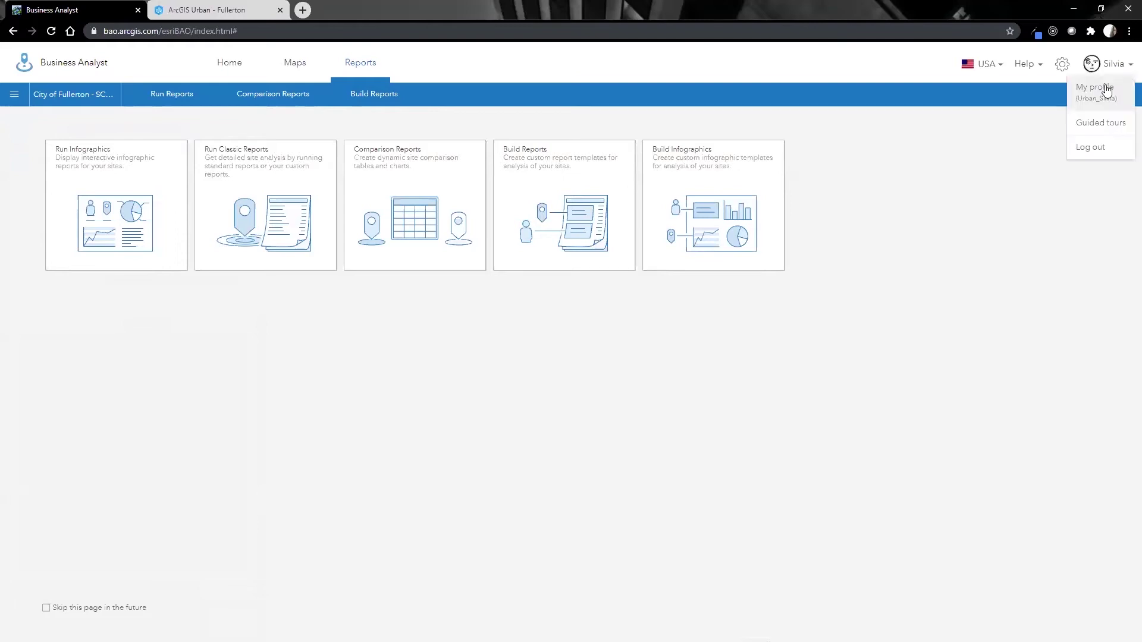
pyautogui.click(1097, 123)
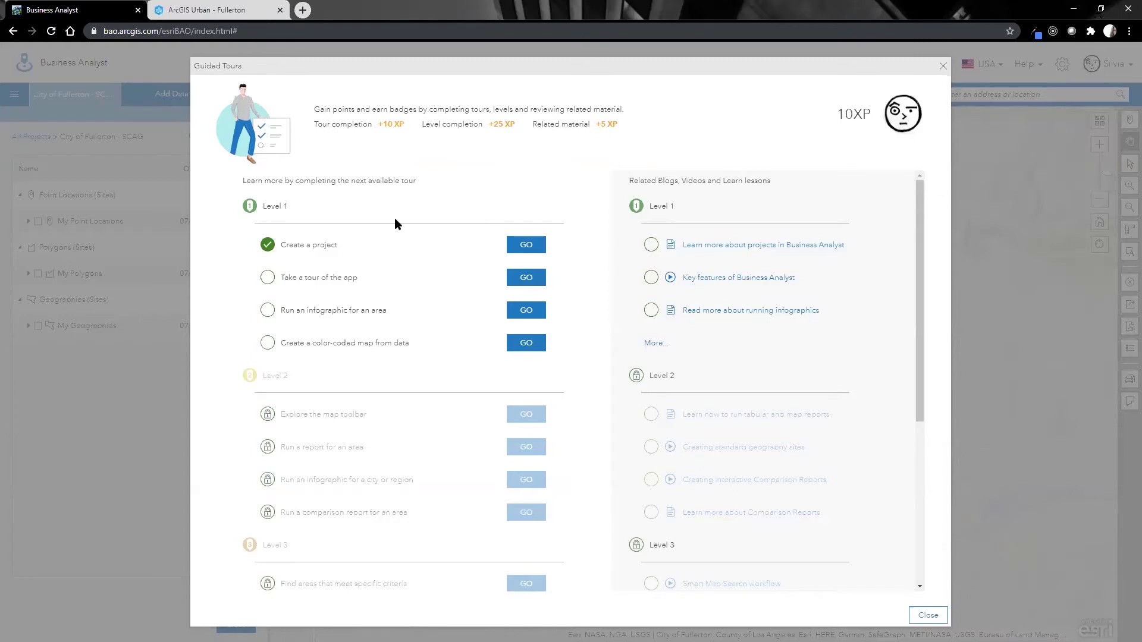
pyautogui.press('Escape')
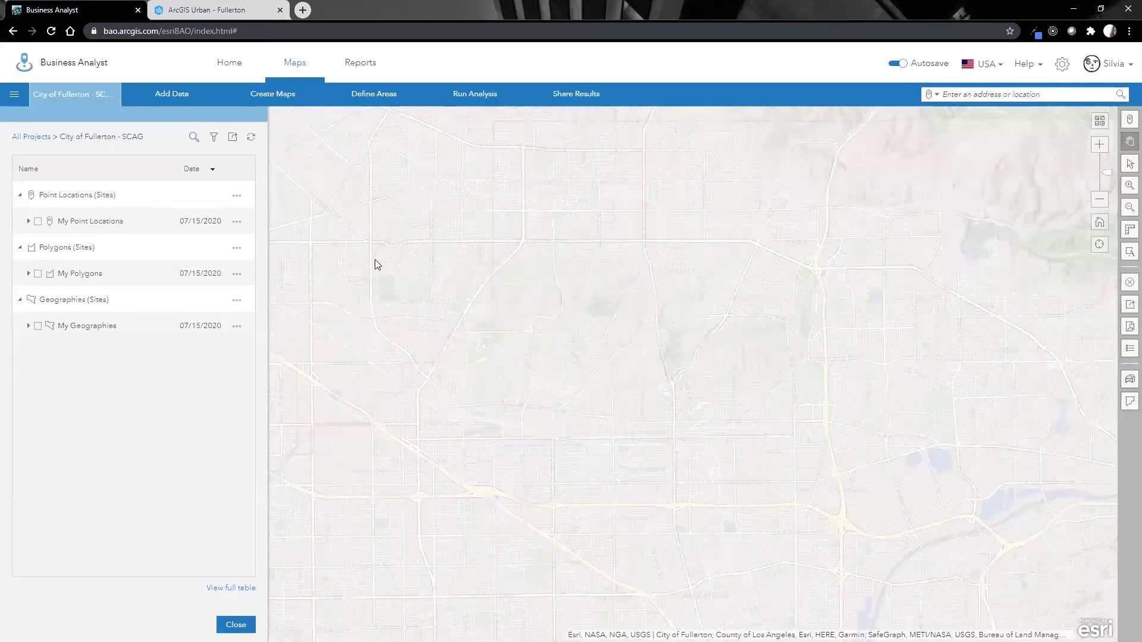
# - Search standard geographies for 'Fullerton' and save Fullerton City, CA from Cities and Towns as a site
pyautogui.click(387, 97)
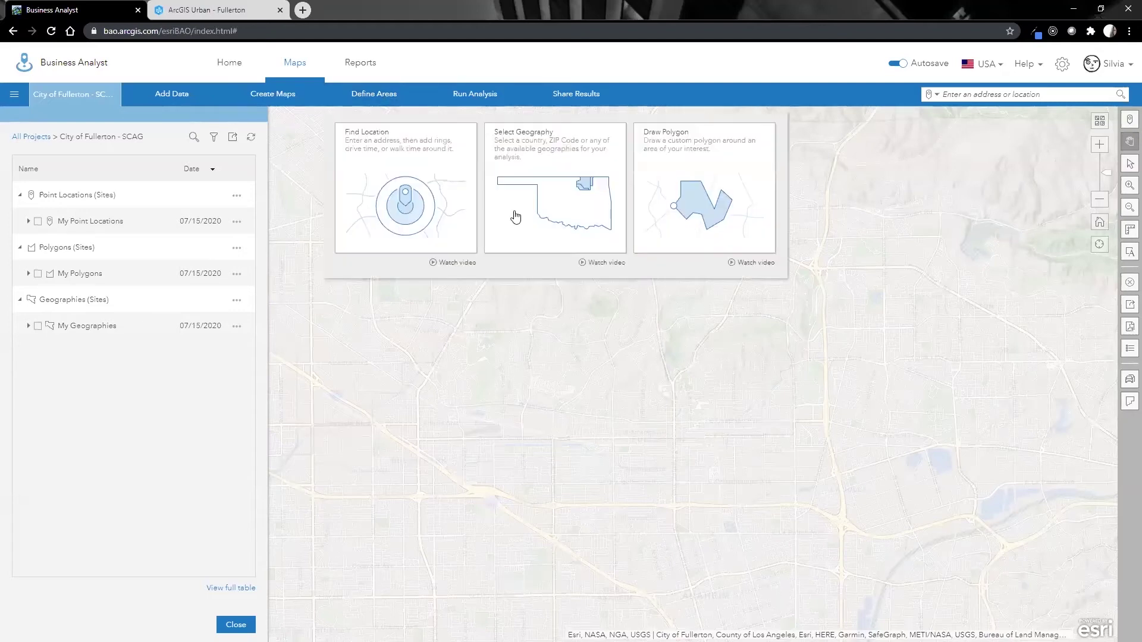
pyautogui.click(517, 204)
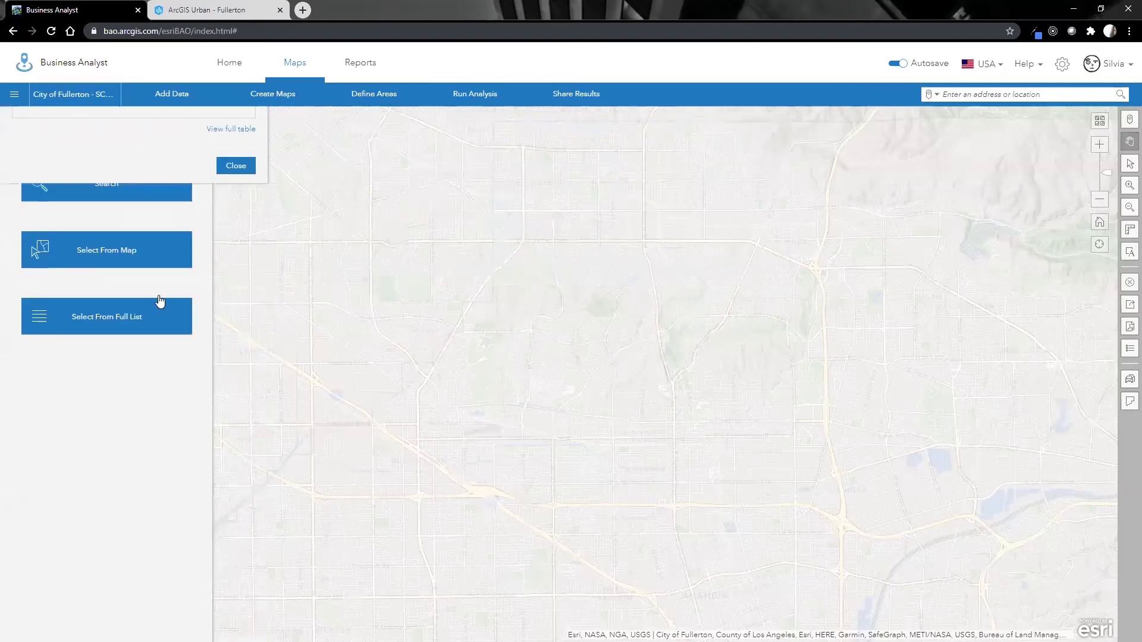
pyautogui.click(119, 182)
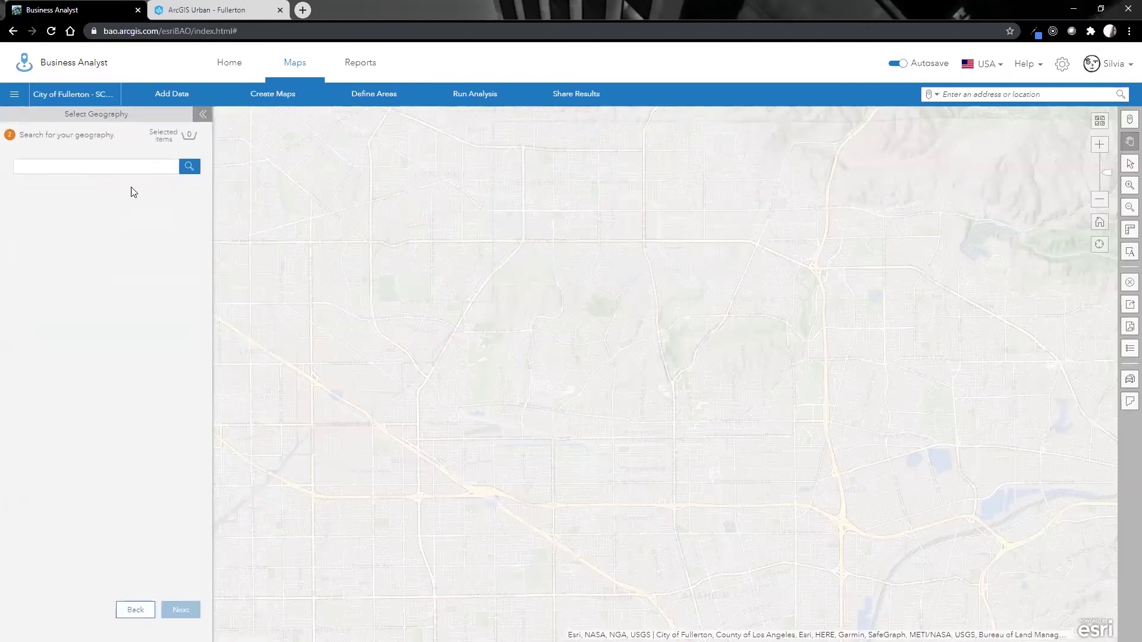
pyautogui.write('Fullerton')
pyautogui.click(190, 166)
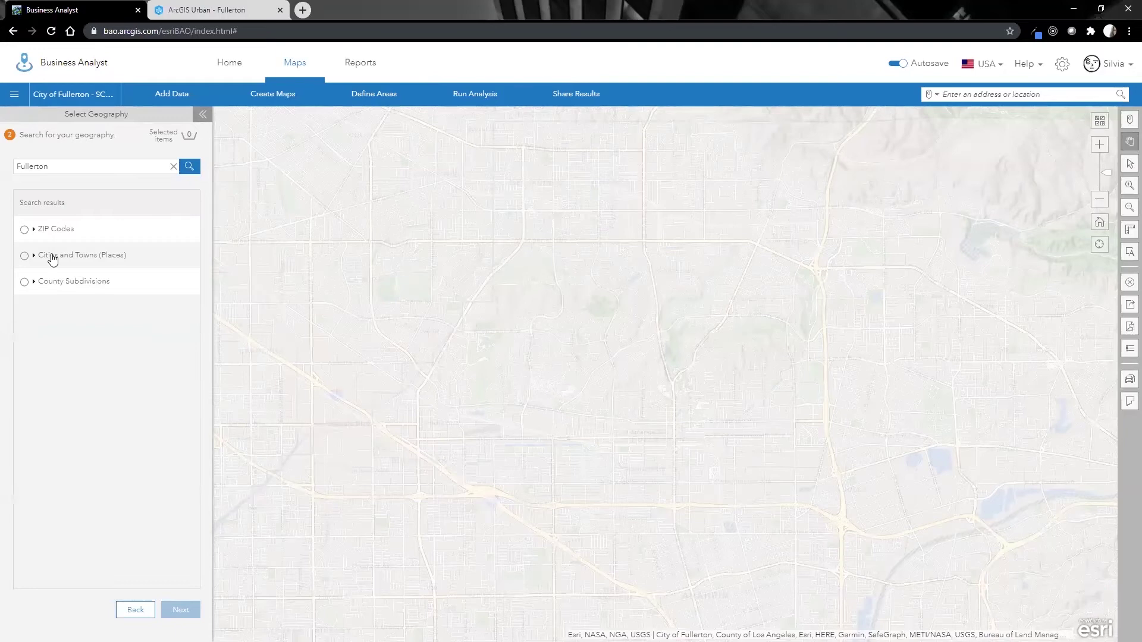
pyautogui.click(65, 255)
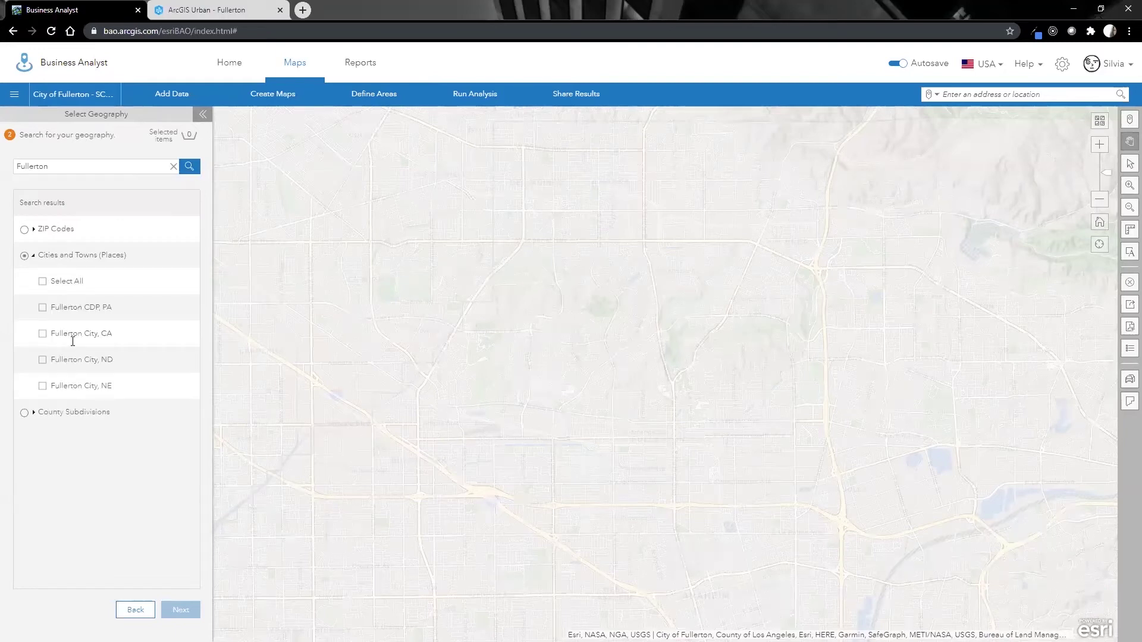
pyautogui.click(44, 334)
pyautogui.click(179, 610)
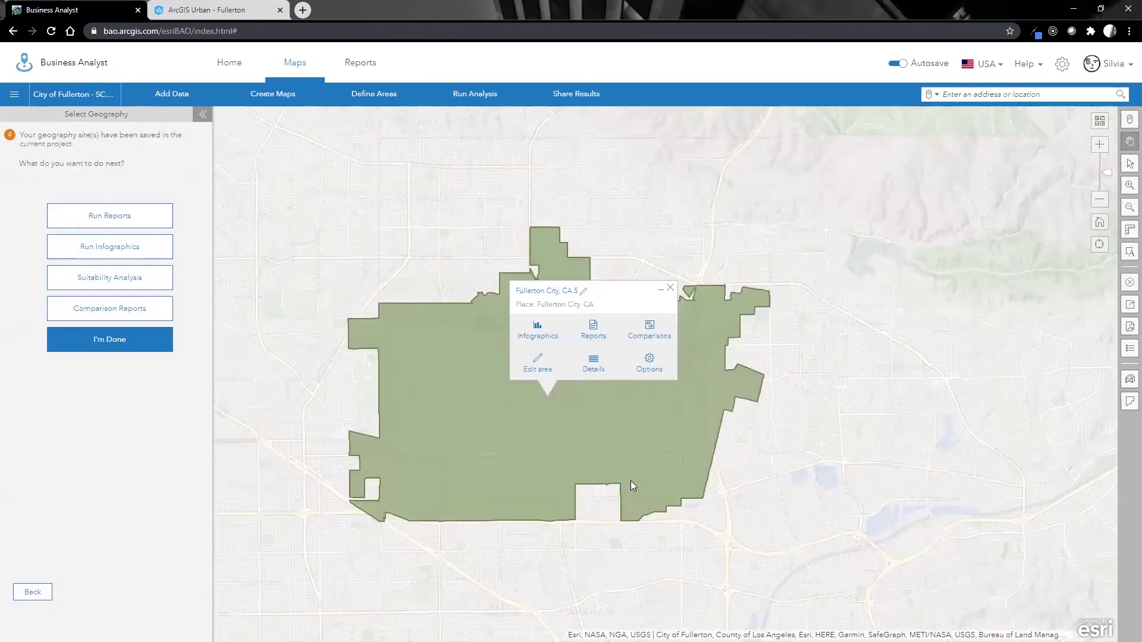
# - Run the Fullerton Demographic Summary infographic, explore Median Household Income's households-by-income breakdown, then close it
pyautogui.click(552, 326)
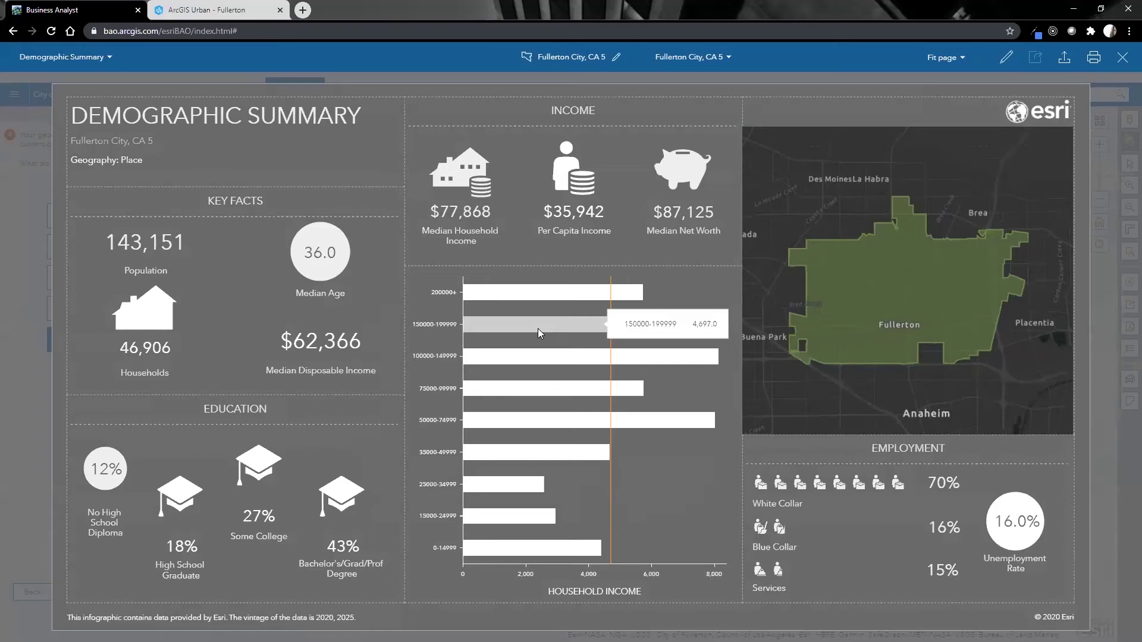
pyautogui.moveTo(466, 225)
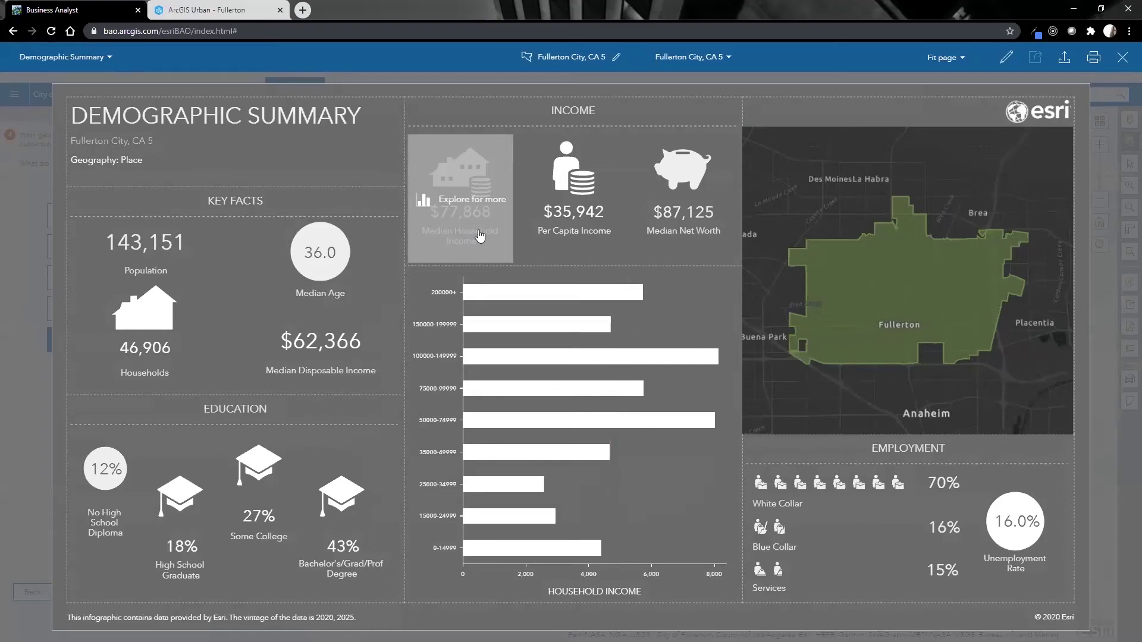
pyautogui.click(479, 236)
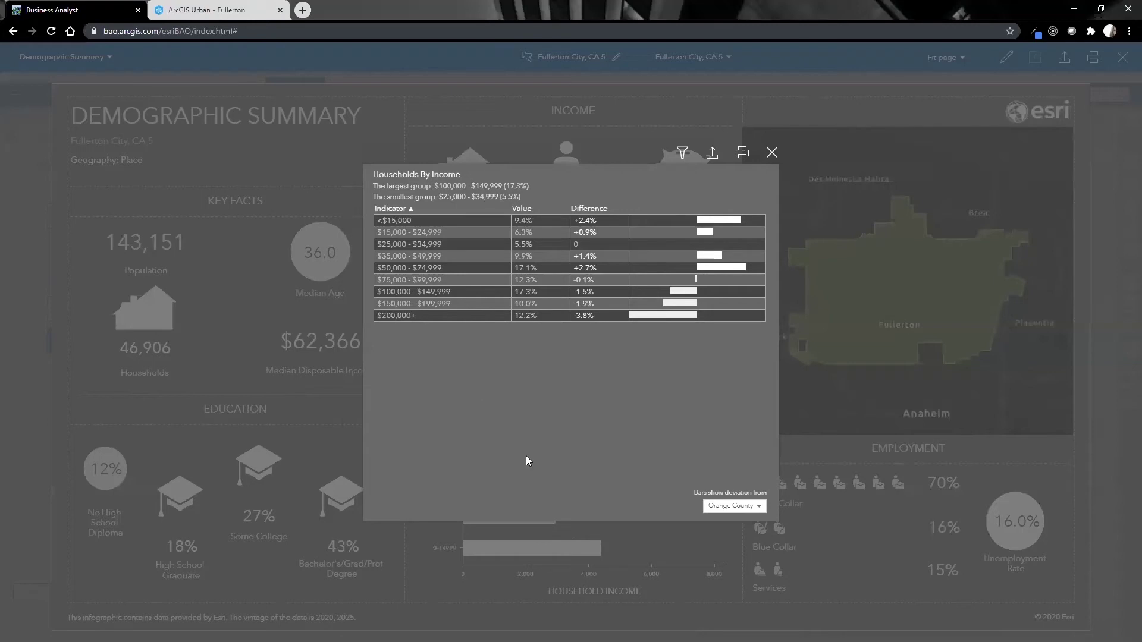
pyautogui.click(771, 153)
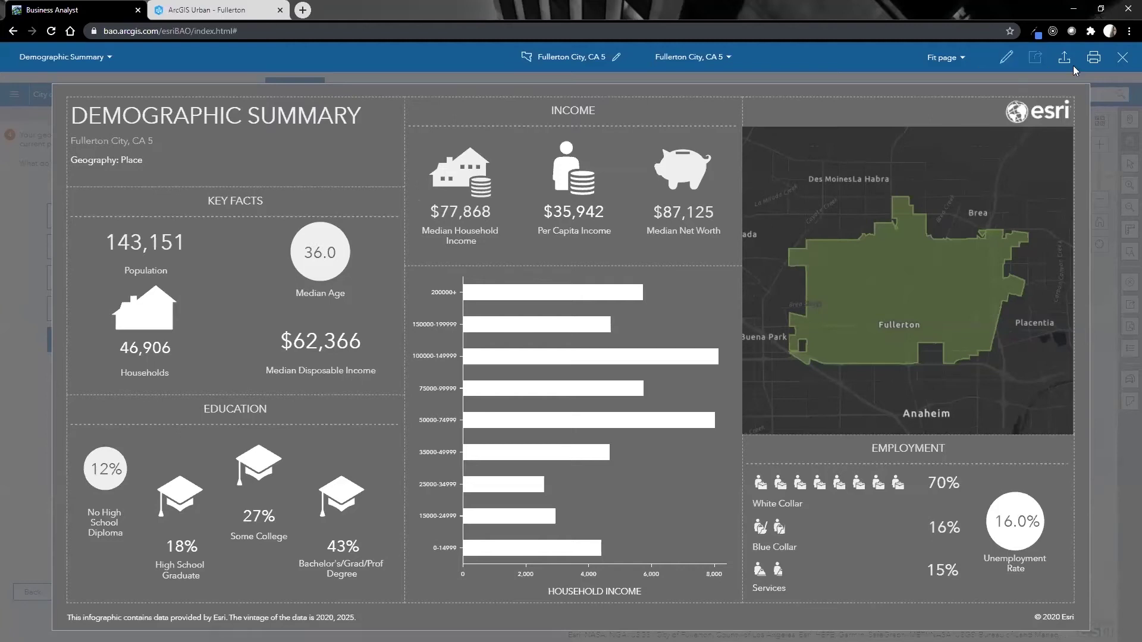
pyautogui.click(1122, 59)
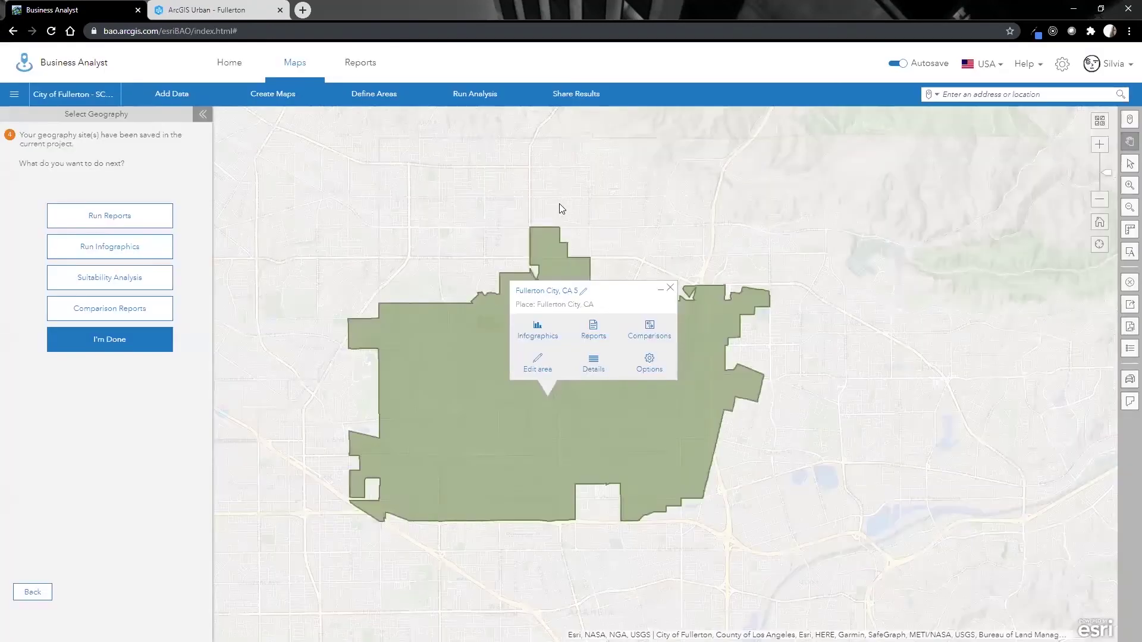
# - Finish the Fullerton site and start a Color-Coded Map, browsing all available variables
pyautogui.click(559, 204)
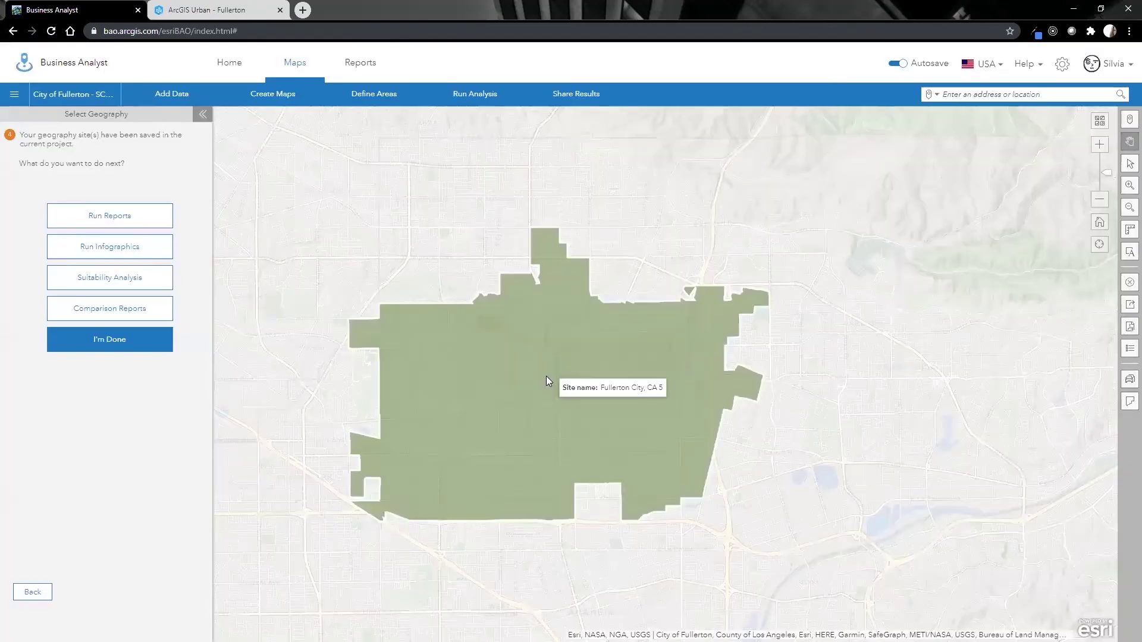
pyautogui.click(91, 349)
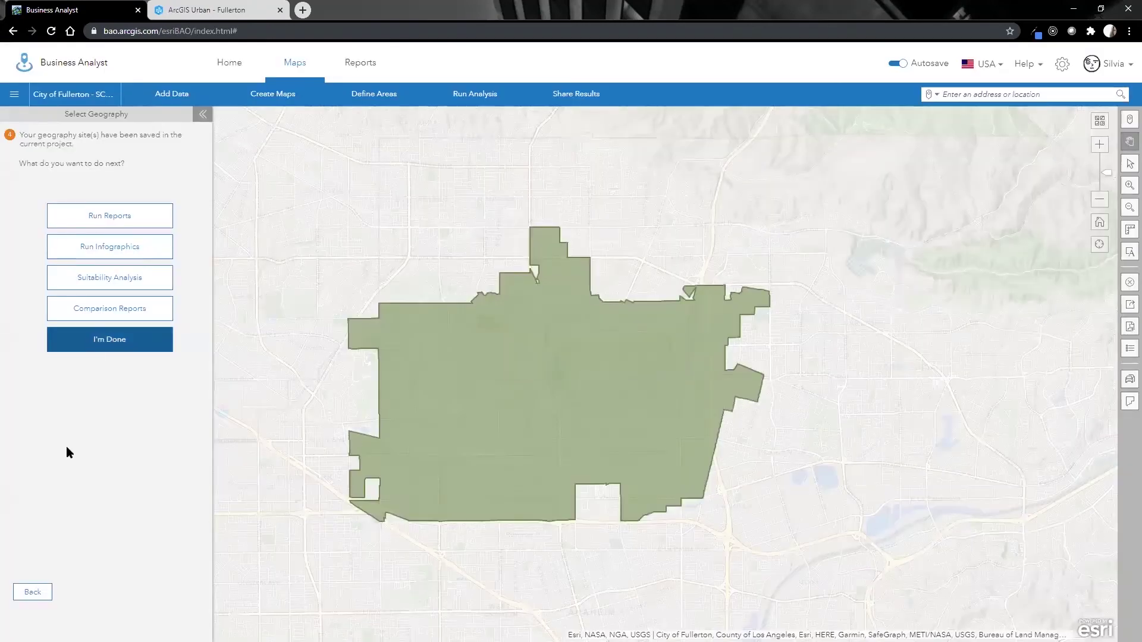
pyautogui.click(282, 99)
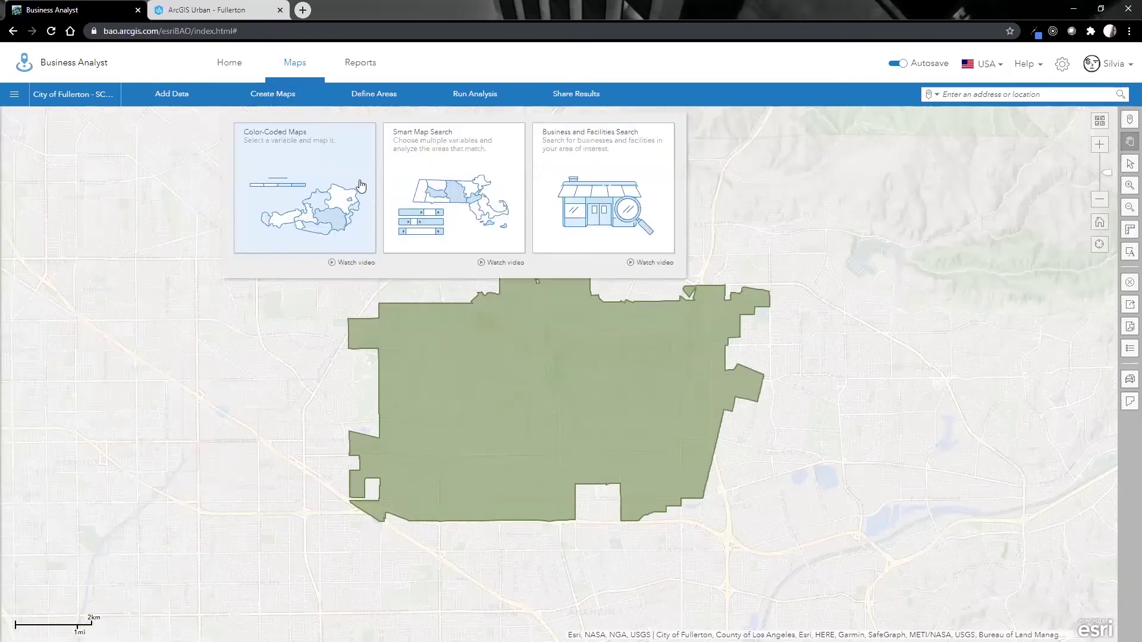
pyautogui.click(306, 167)
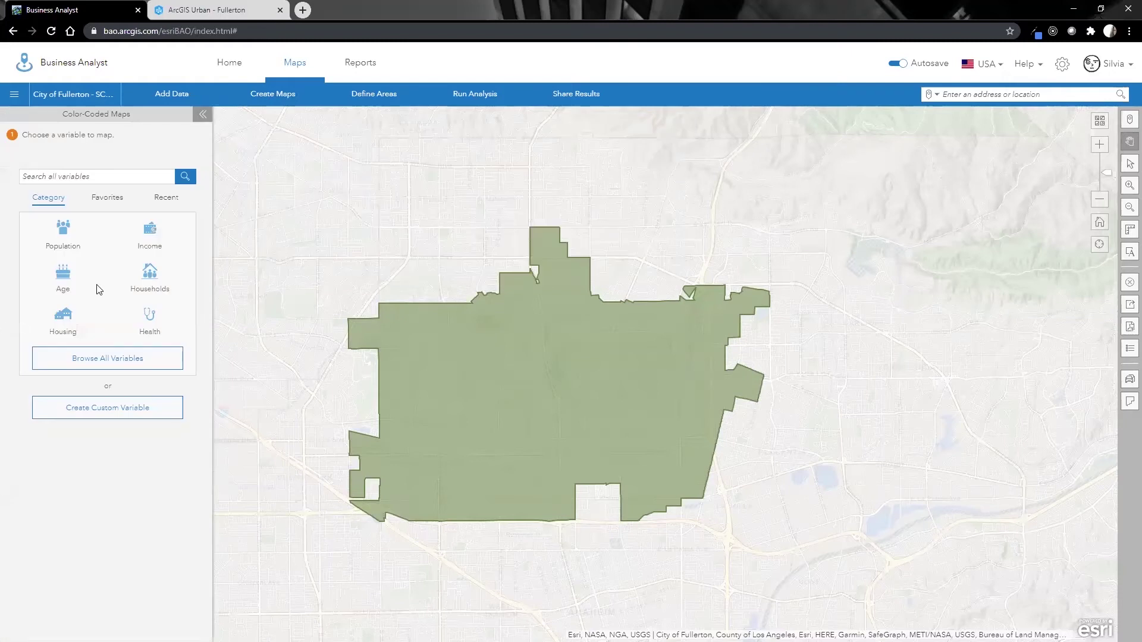
pyautogui.click(99, 364)
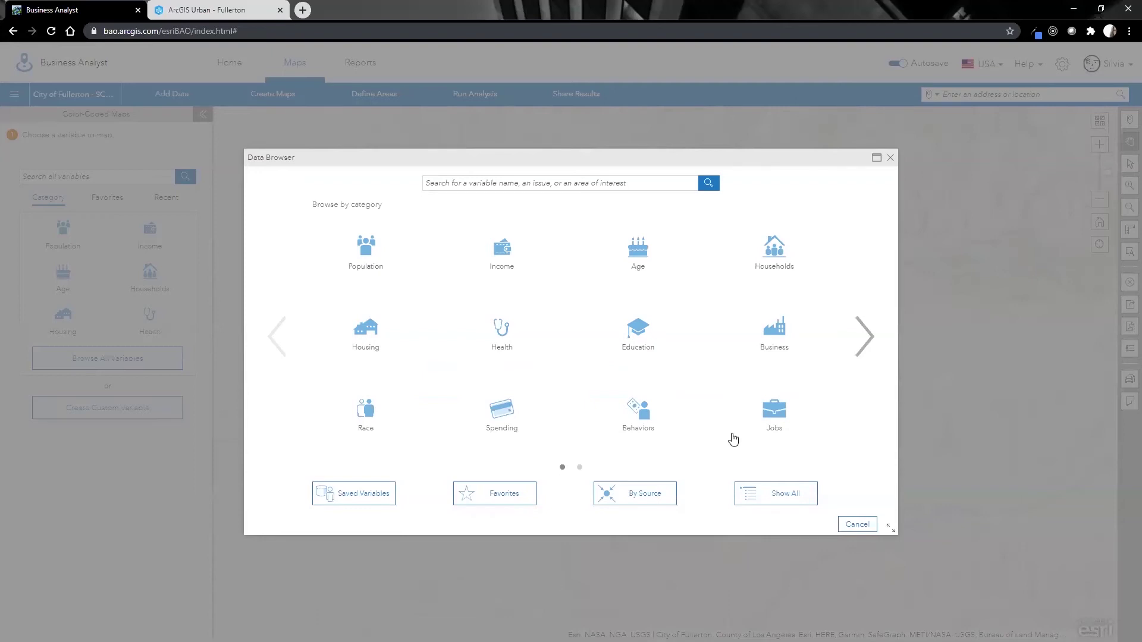
# - Map 2020 Average Household Income (Esri) from the Income category on the Data Browser's first page
pyautogui.click(863, 334)
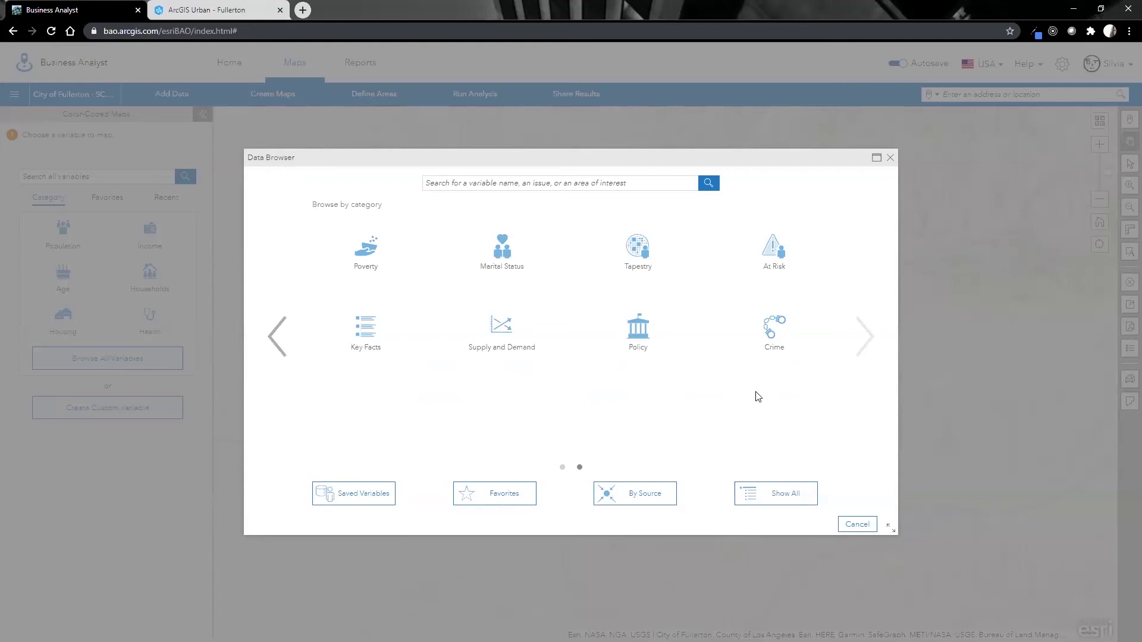
pyautogui.click(284, 352)
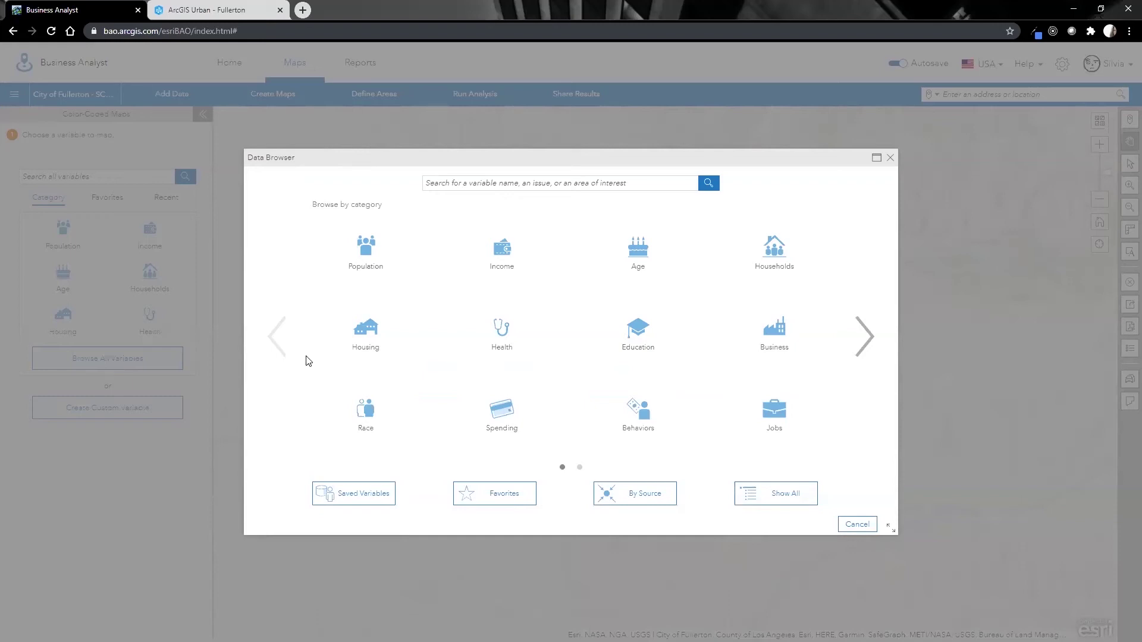
pyautogui.click(508, 256)
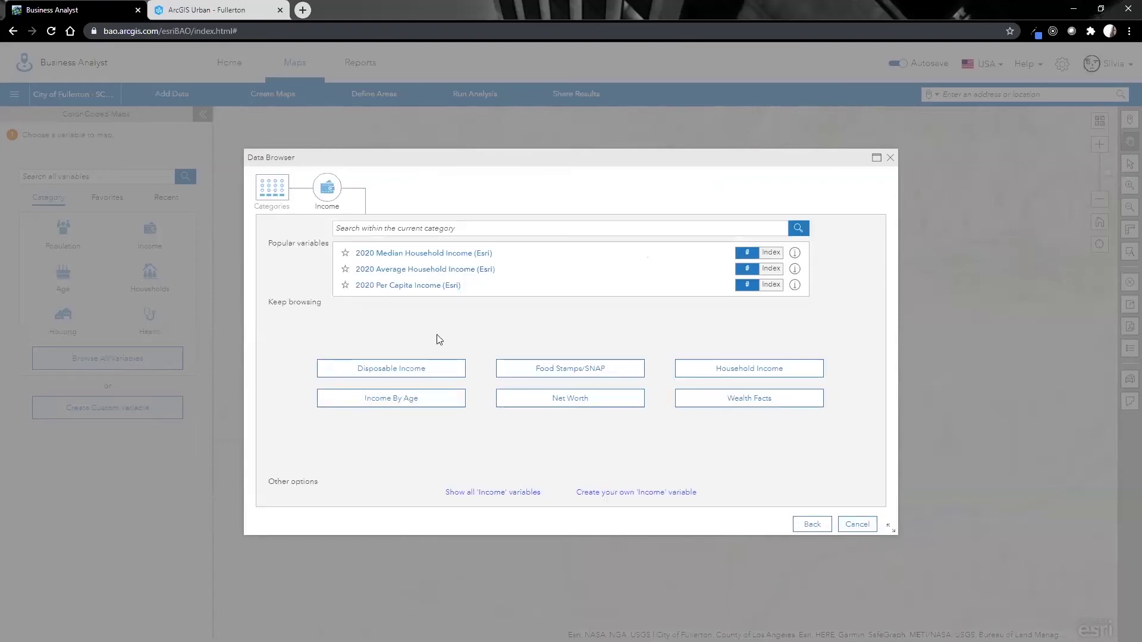
pyautogui.click(438, 275)
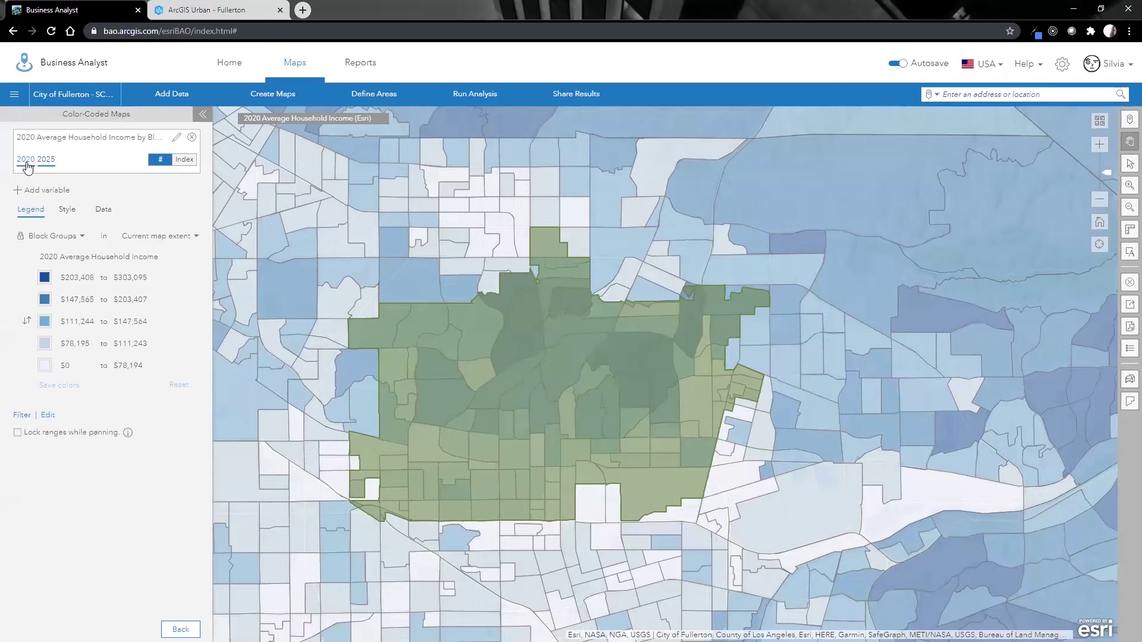
# - Compare the 2025 and 2020 income values on the map, leaving 2020 selected
pyautogui.click(48, 164)
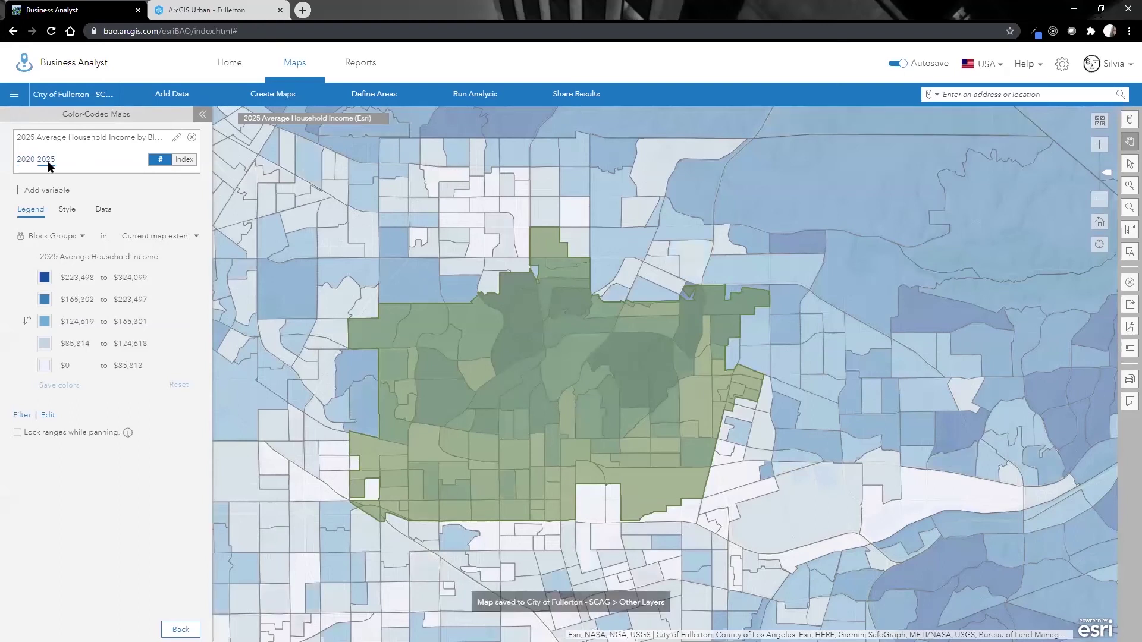
pyautogui.click(25, 163)
pyautogui.click(42, 165)
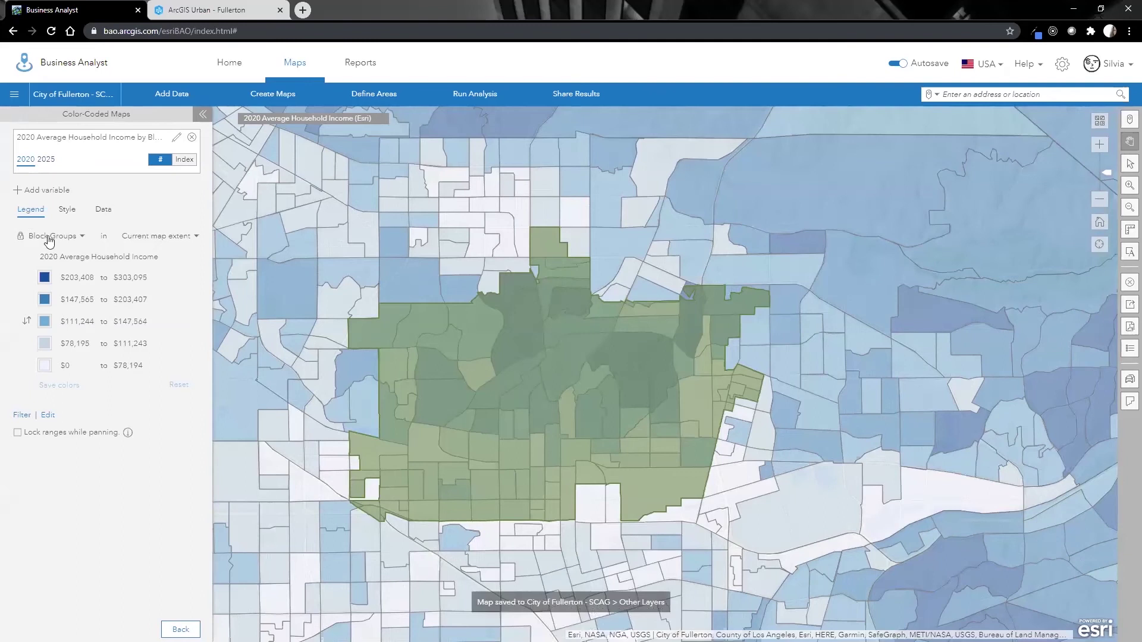
# - Try ZIP Codes as the geography level, then return to Block Groups
pyautogui.click(49, 238)
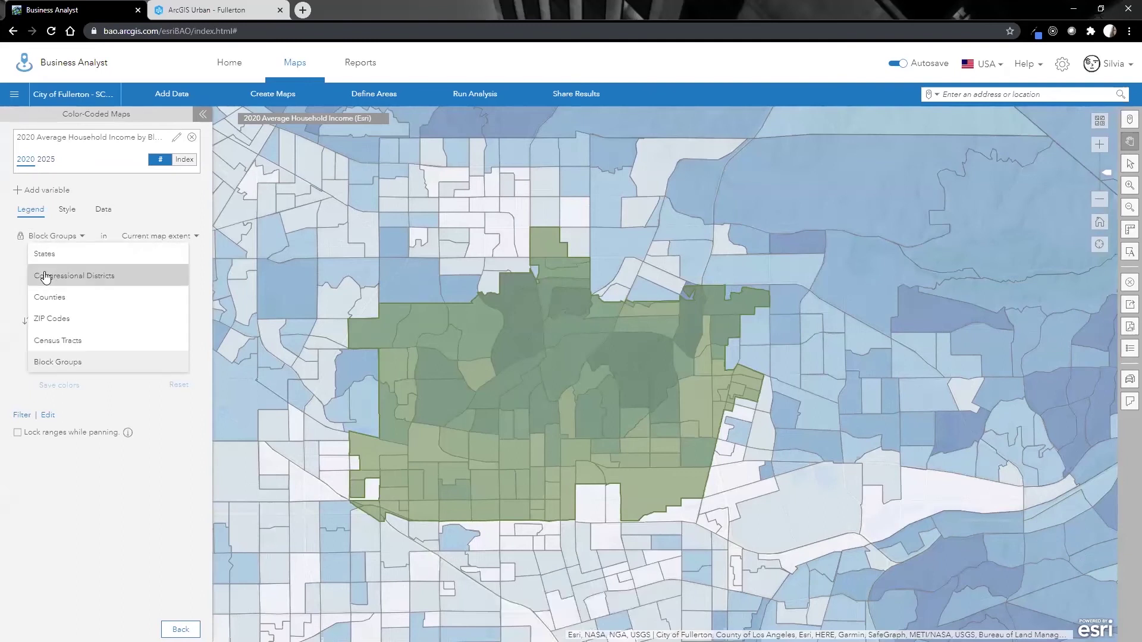
pyautogui.click(44, 319)
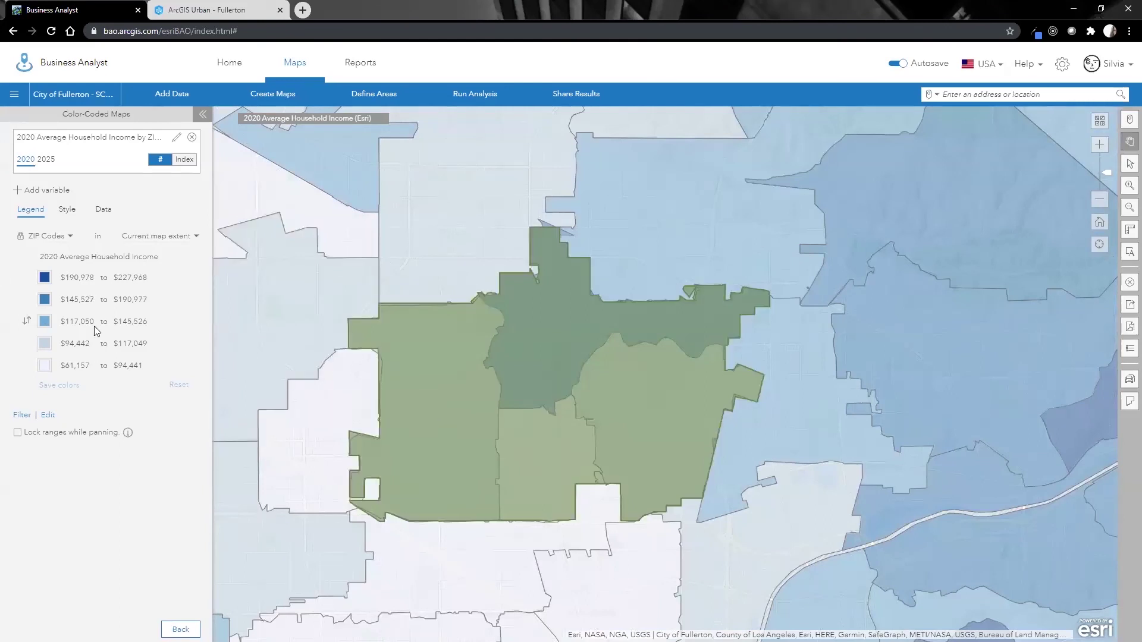
pyautogui.click(63, 238)
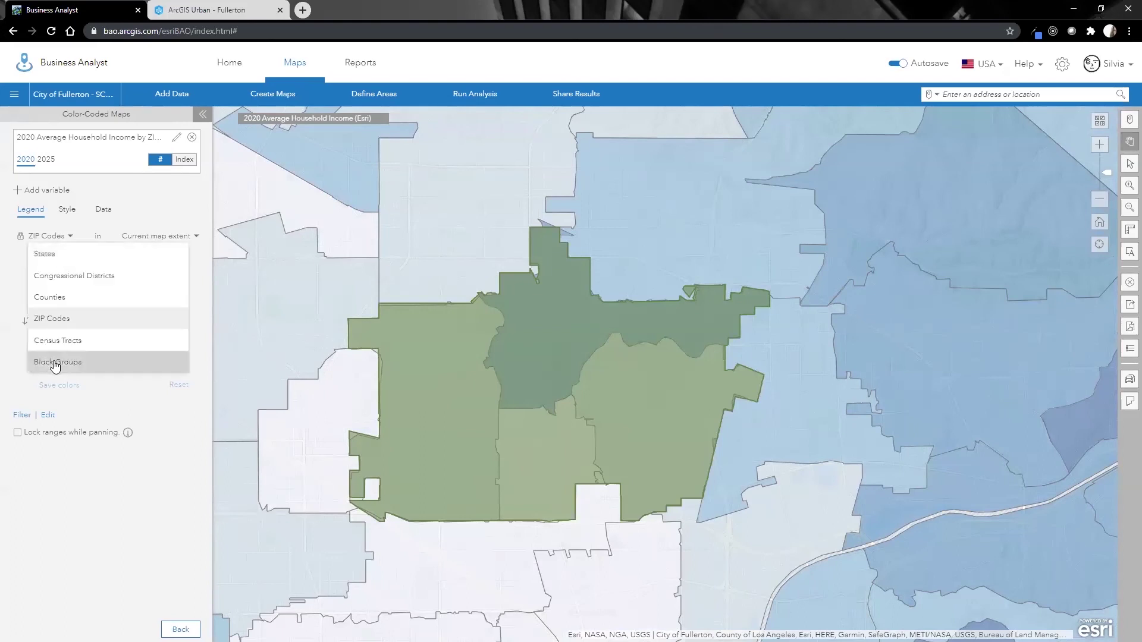
pyautogui.click(55, 364)
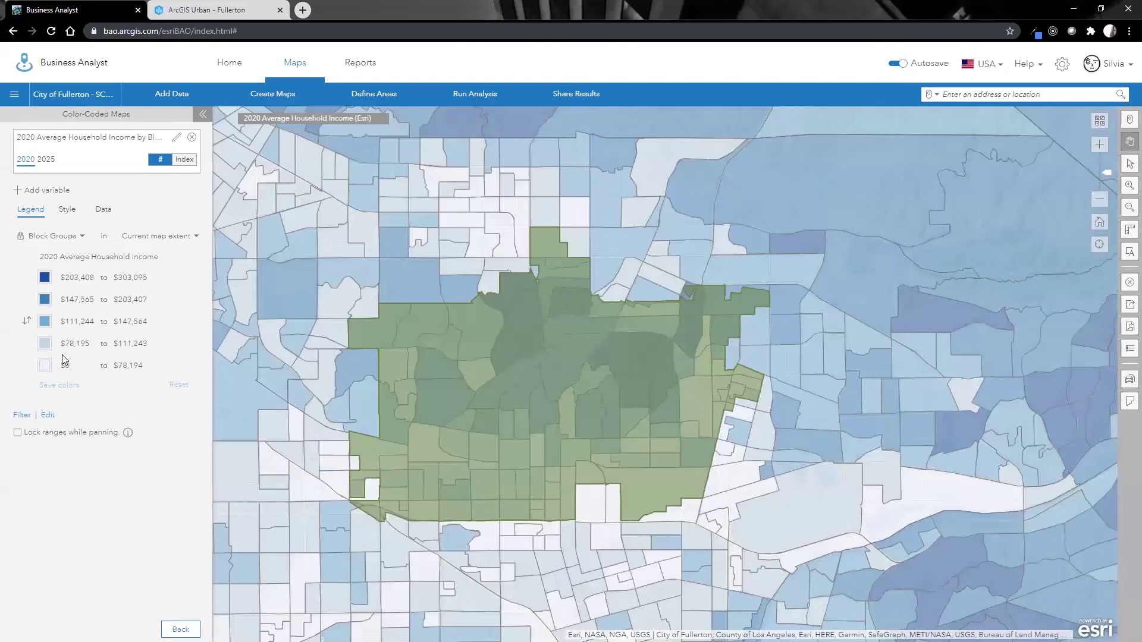
pyautogui.click(67, 210)
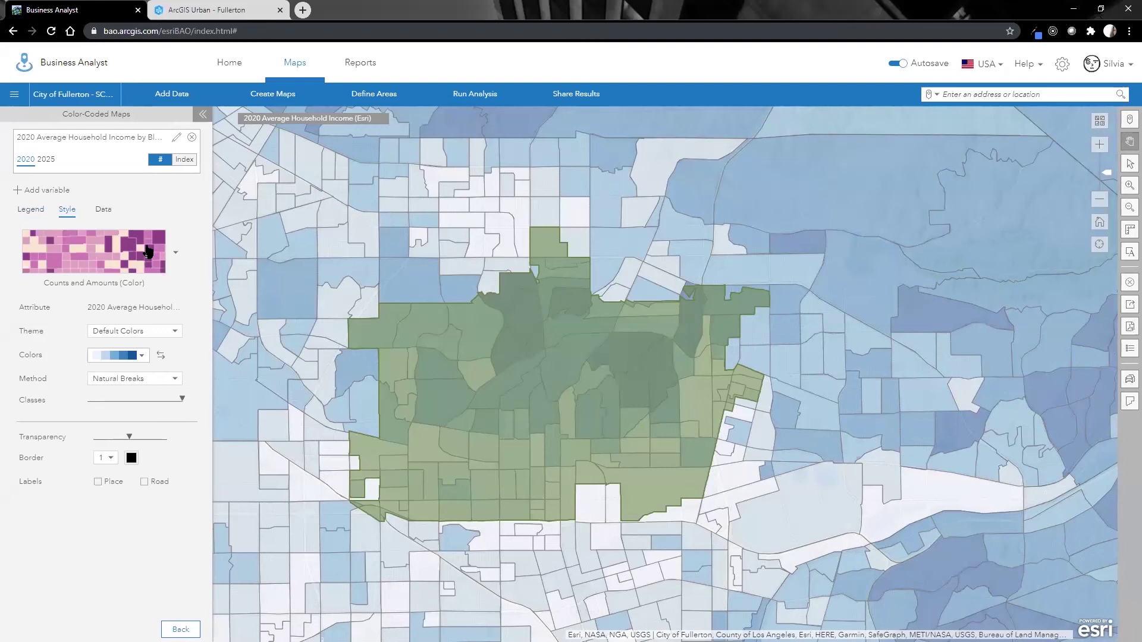
# - Style income as Color & Size circles, breaks 56,073–166,702, and view the block-group income table
pyautogui.click(149, 252)
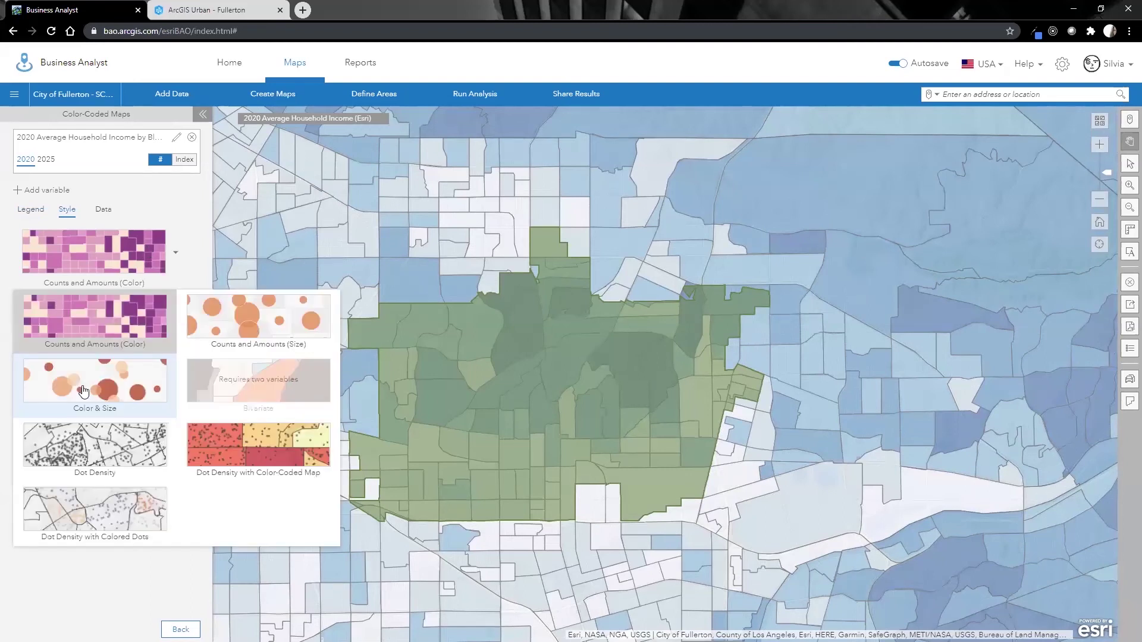
pyautogui.click(84, 391)
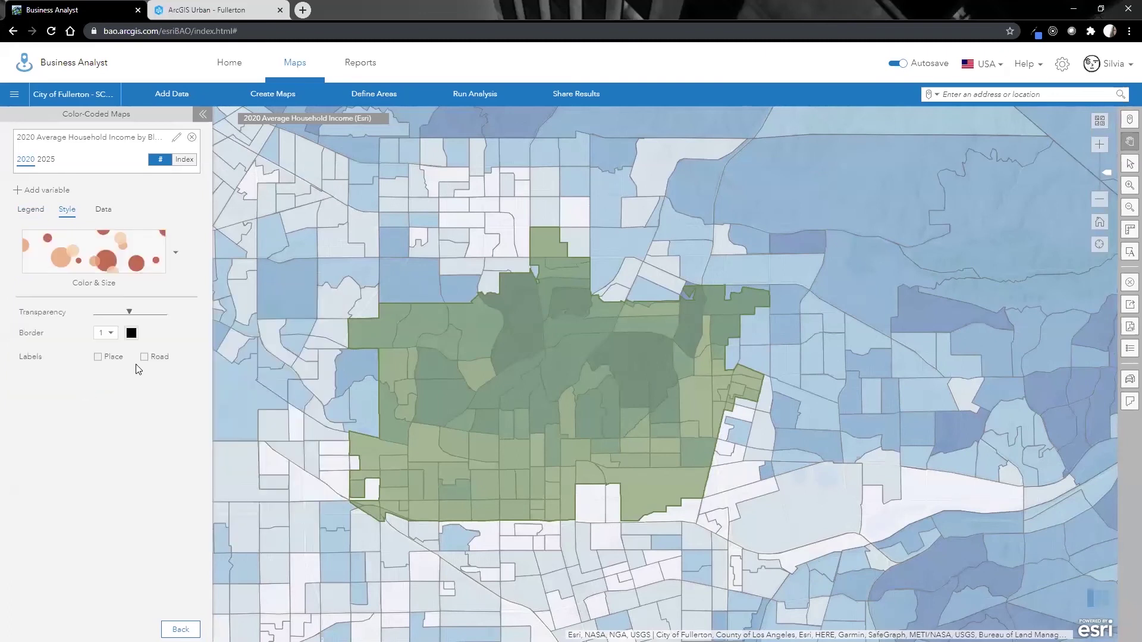
pyautogui.moveTo(319, 355)
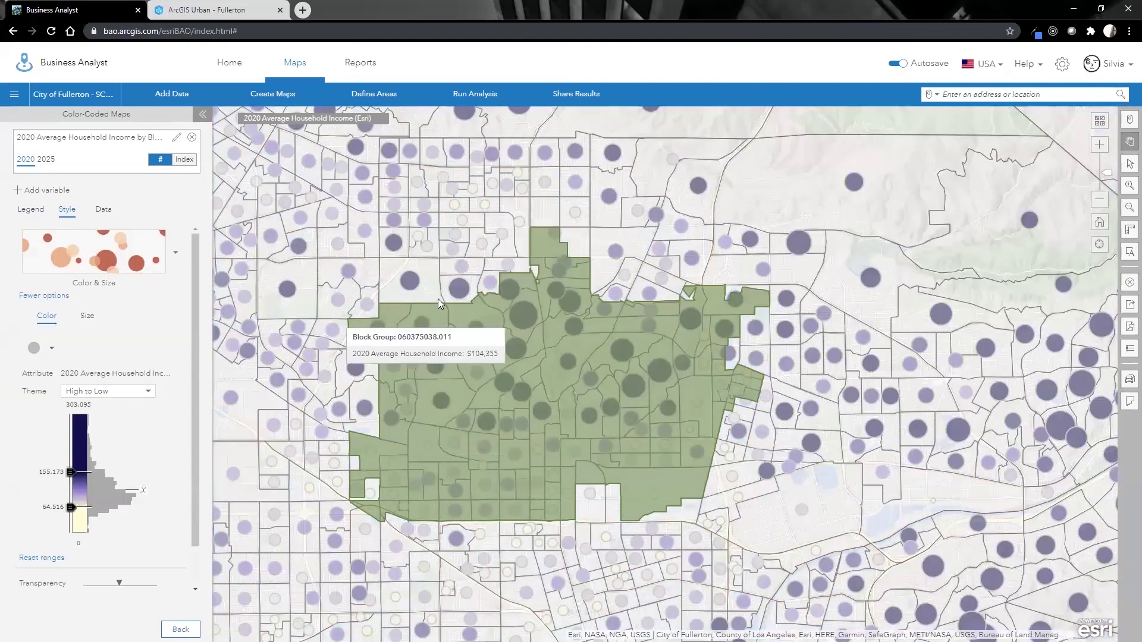
pyautogui.moveTo(410, 281)
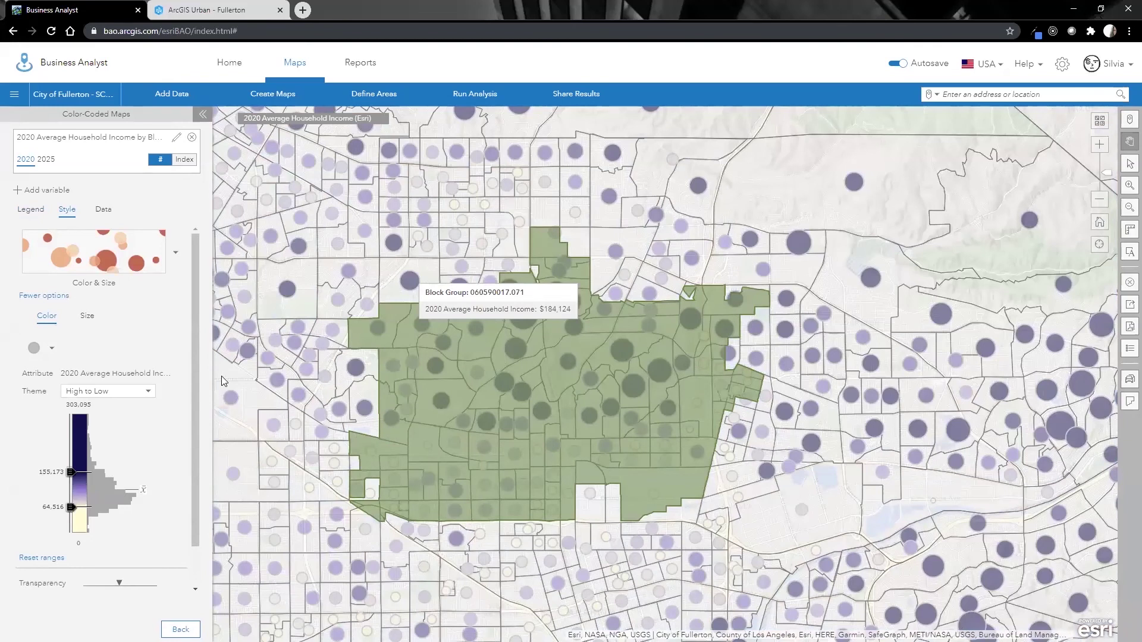
pyautogui.moveTo(227, 376)
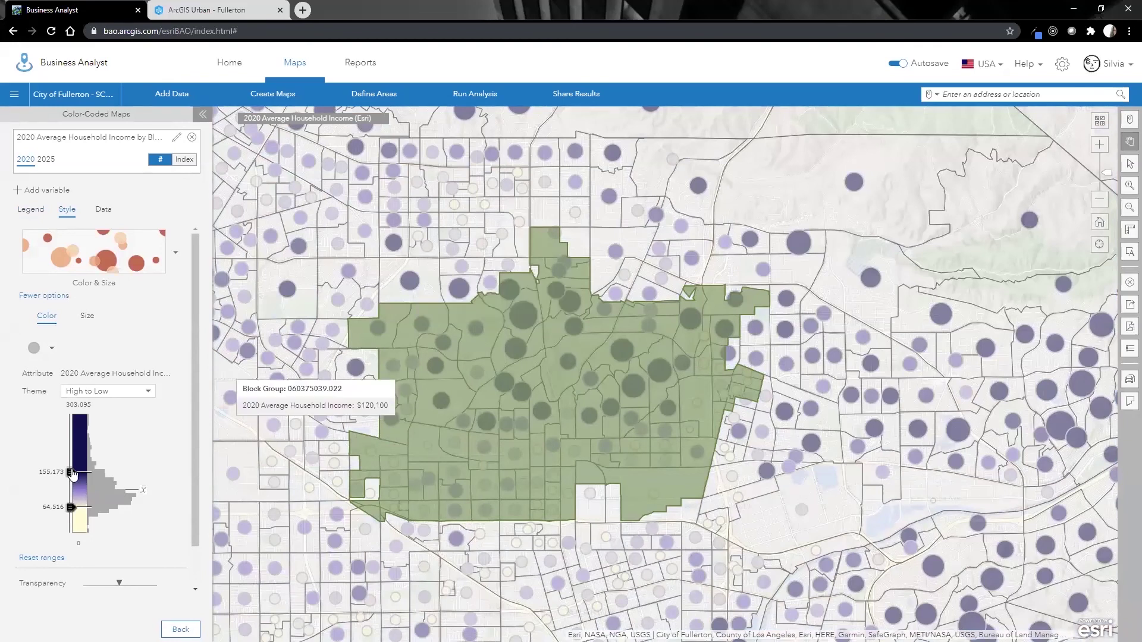
pyautogui.click(72, 443)
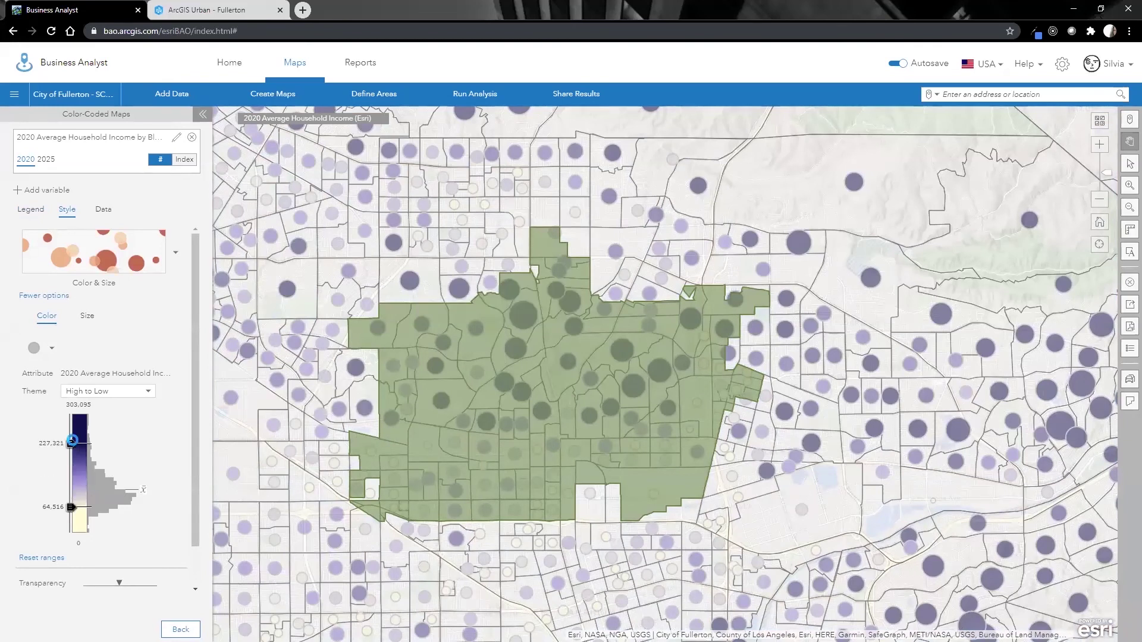
pyautogui.click(71, 510)
pyautogui.click(72, 453)
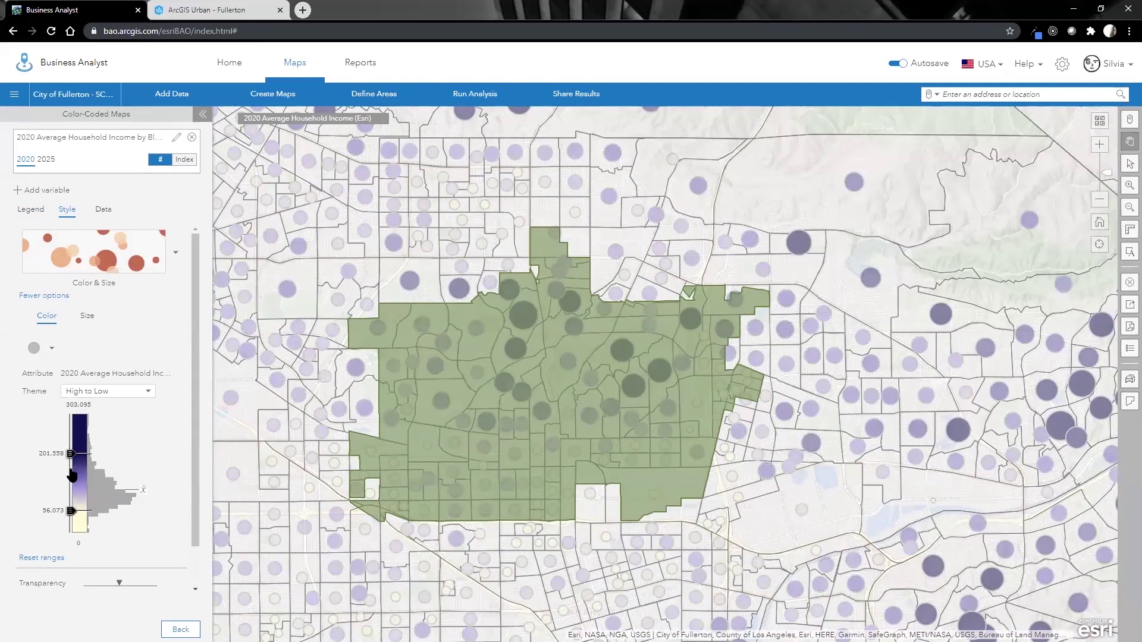
pyautogui.click(71, 467)
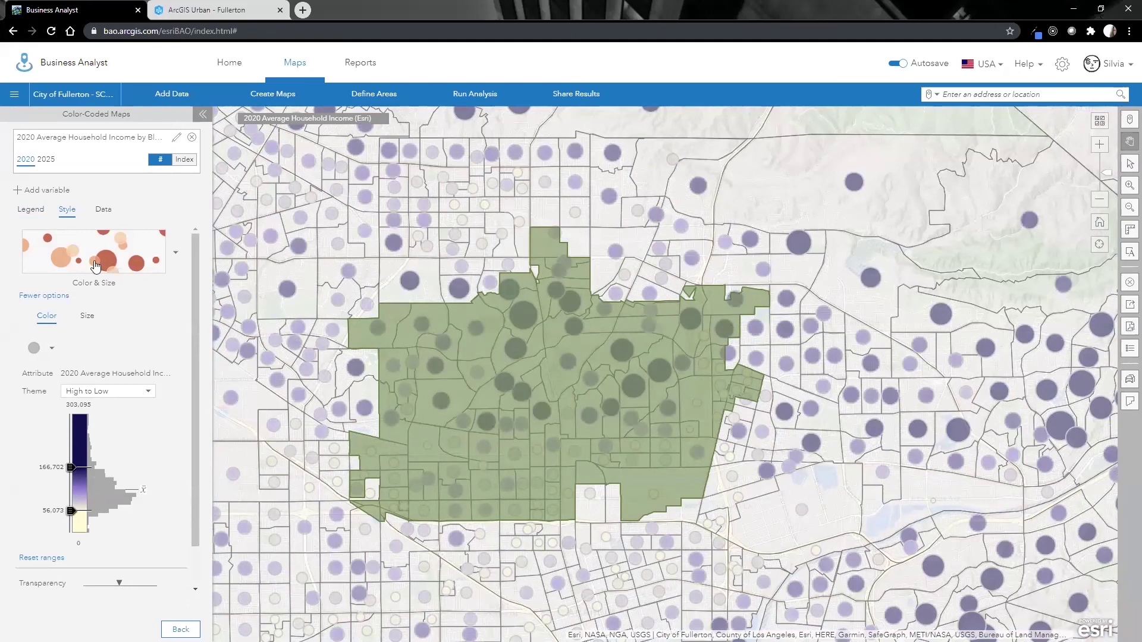
pyautogui.click(104, 210)
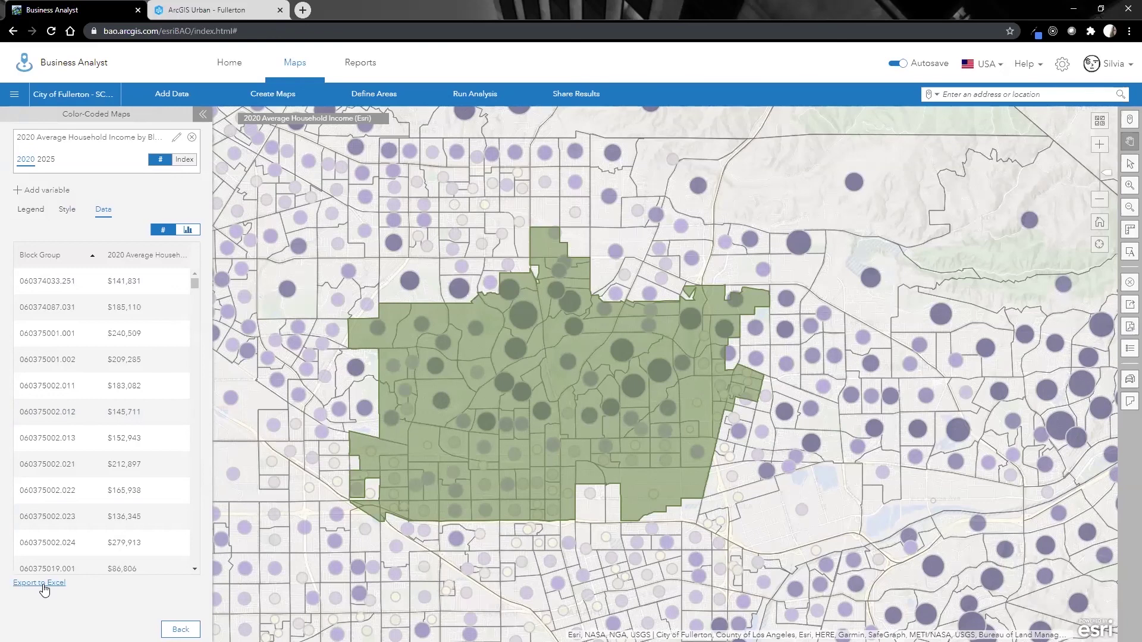
pyautogui.click(569, 97)
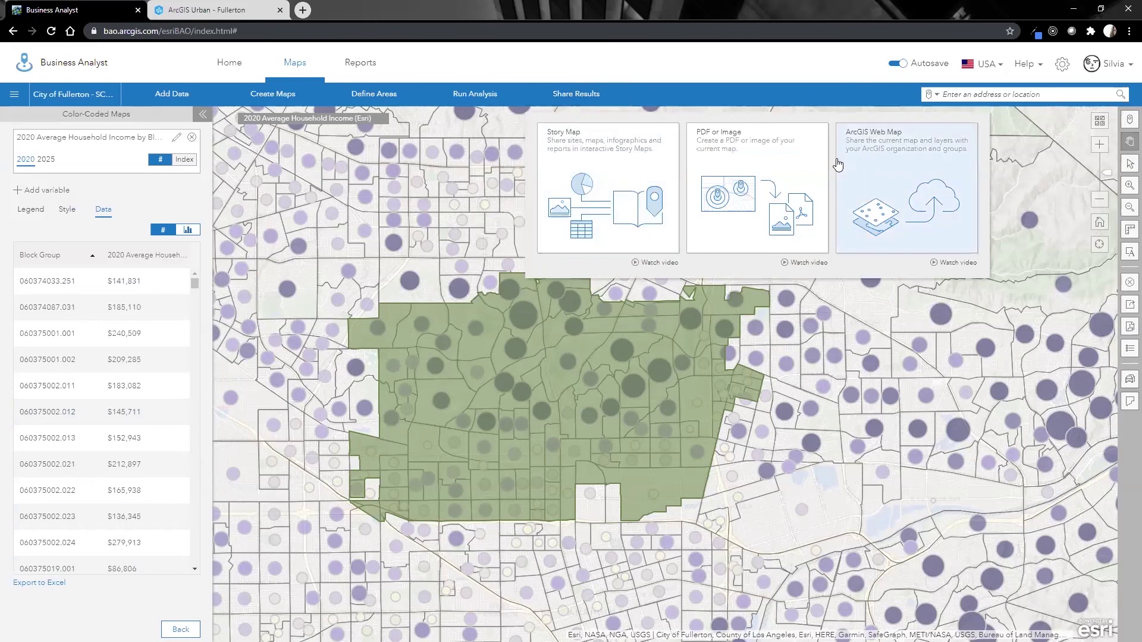